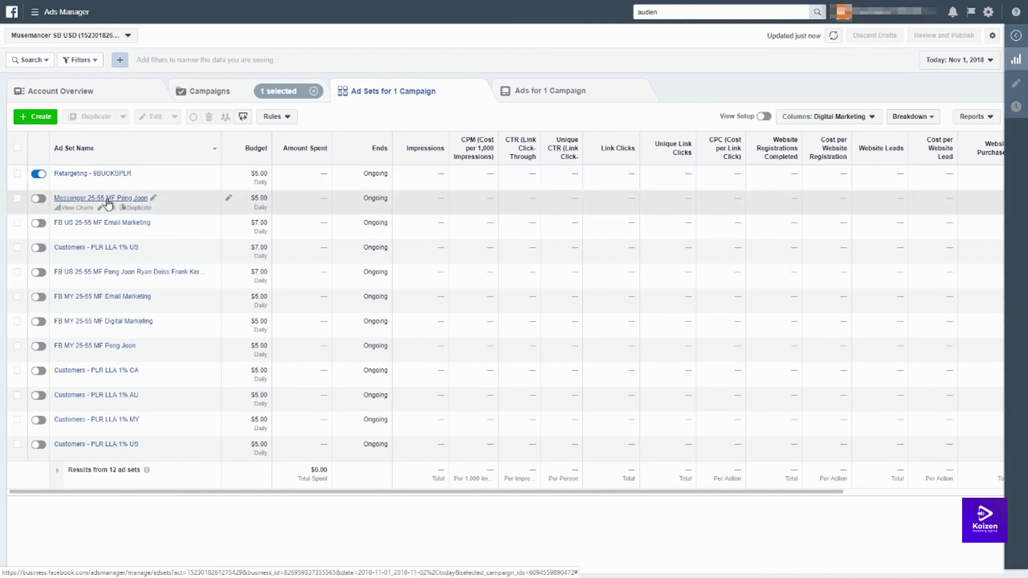
mouse_move(131, 181)
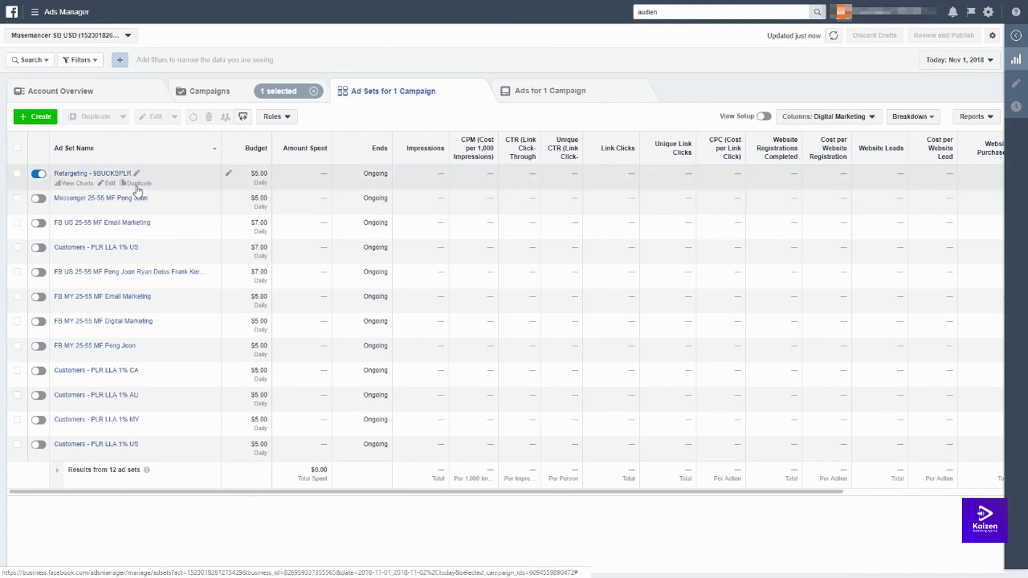
click(218, 100)
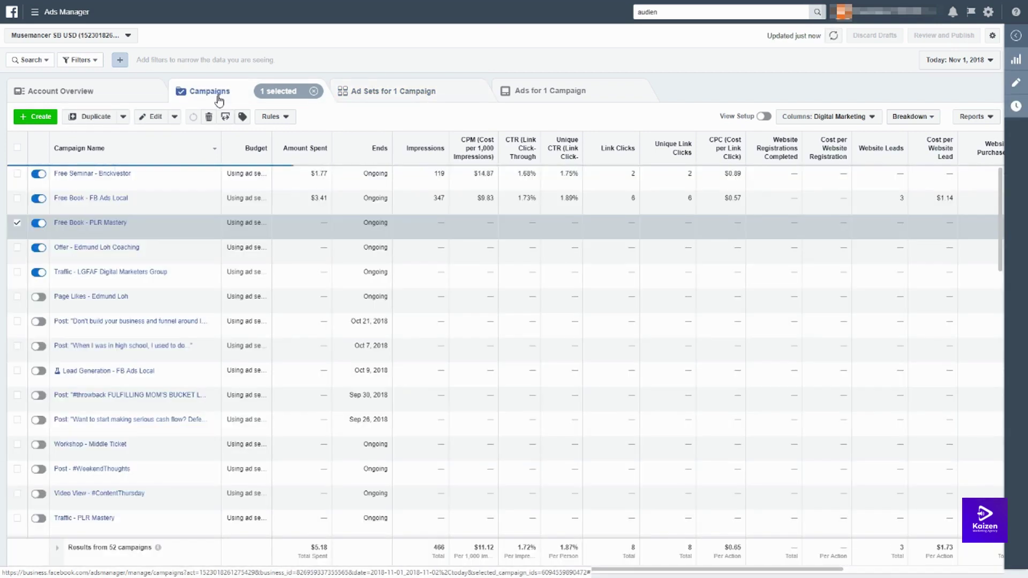
click(43, 118)
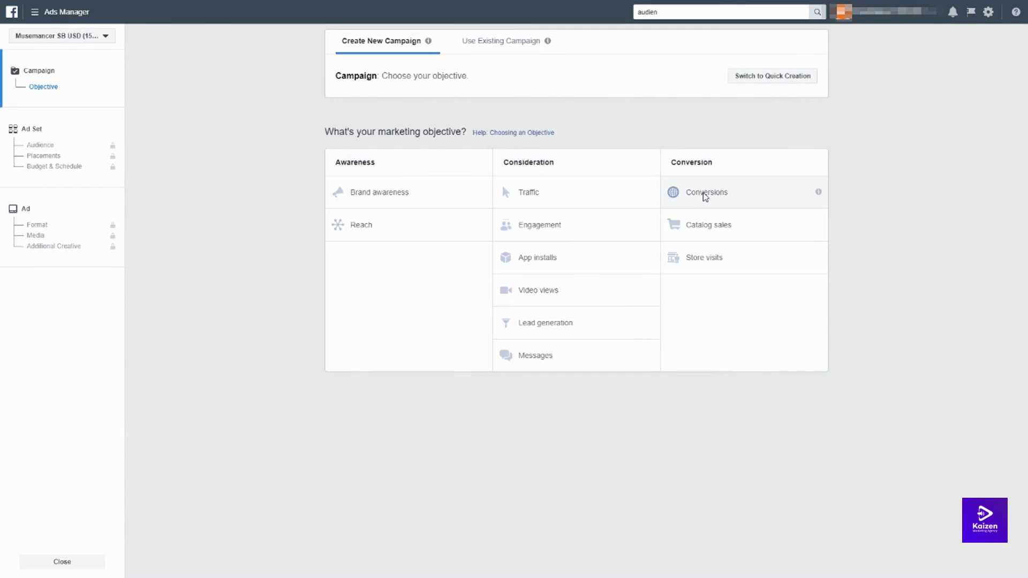
click(700, 194)
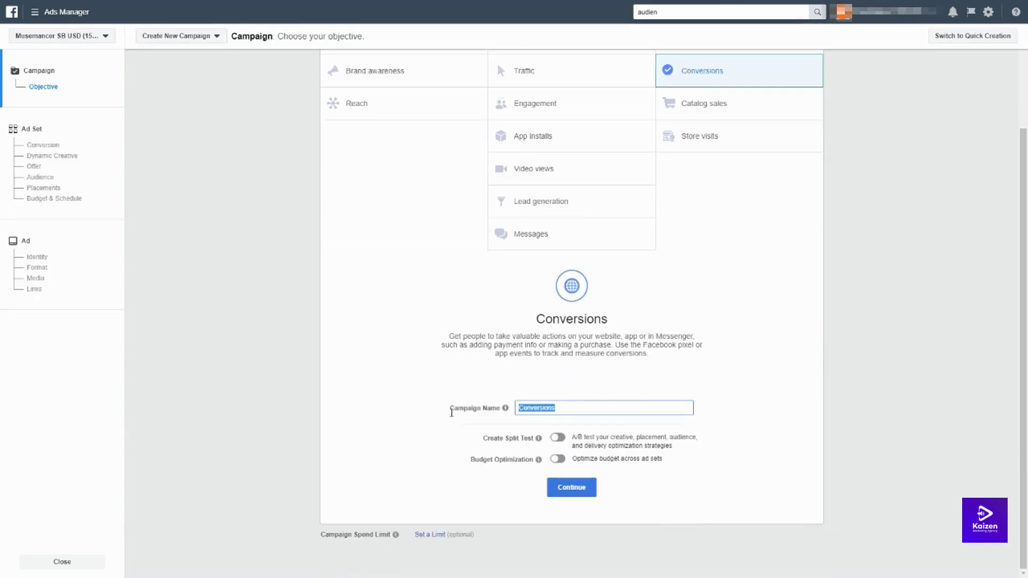
text(Retargeting -)
scroll(451, 409, up, 3)
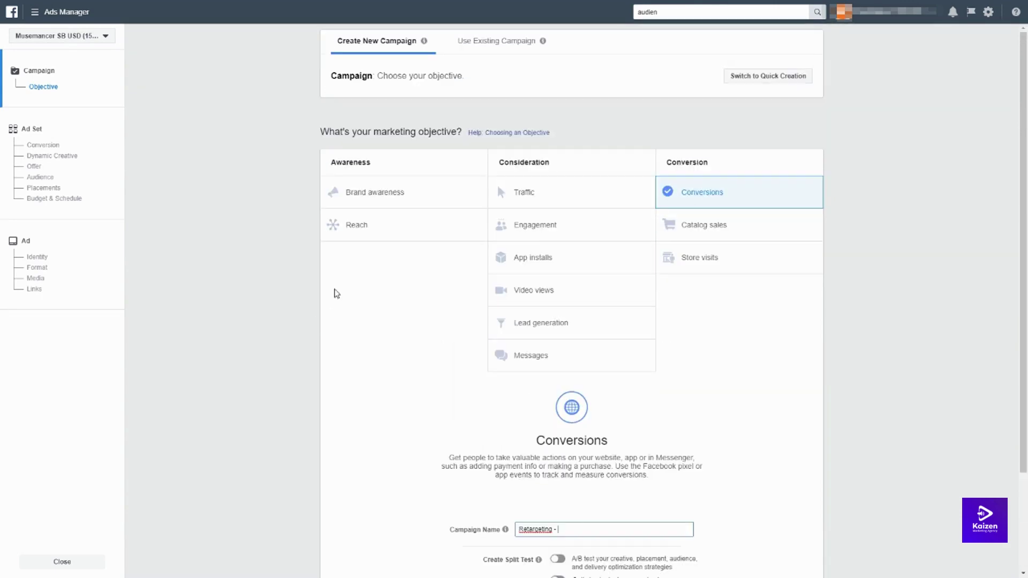
scroll(428, 313, down, 3)
click(32, 565)
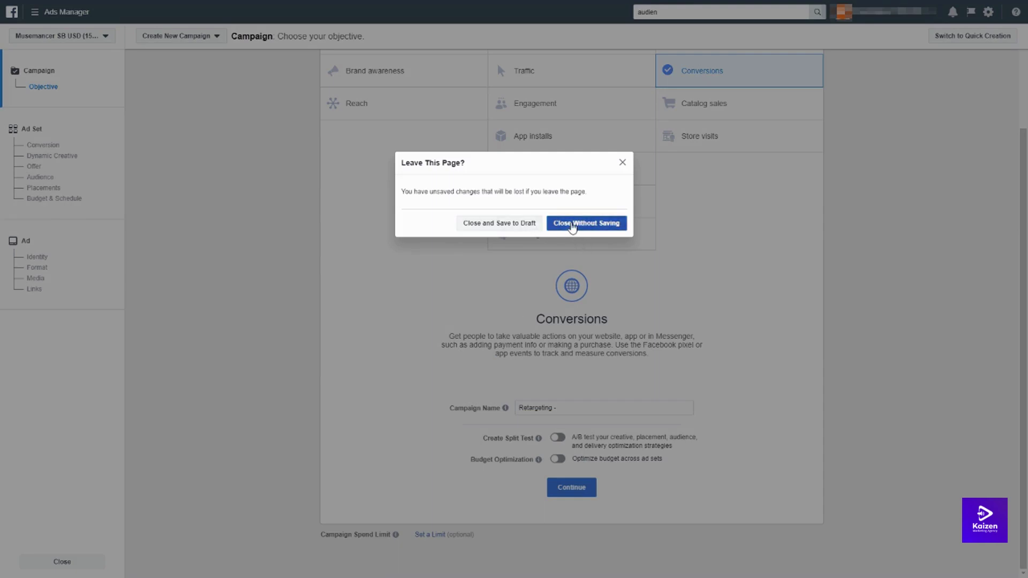
click(573, 227)
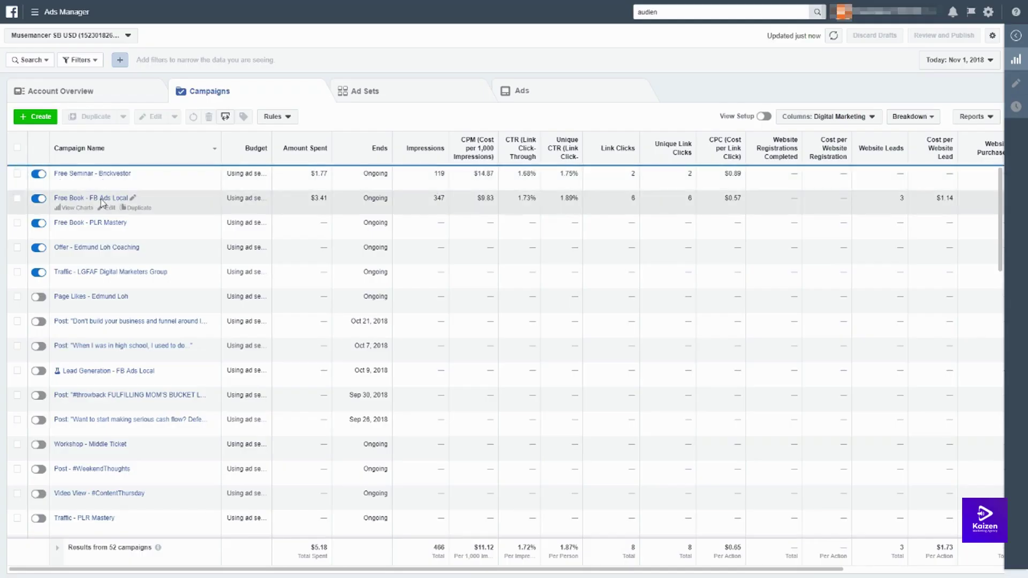
Step: Select the Free Book - PLR Mastery campaign and open its Retargeting - 9BUCKSPLR ad set for editing
click(16, 223)
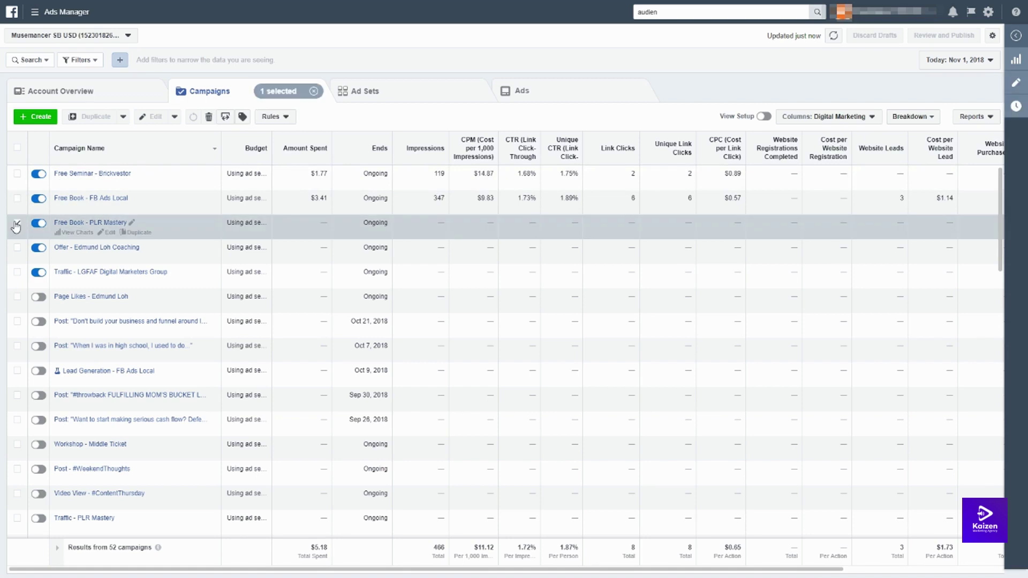
click(400, 92)
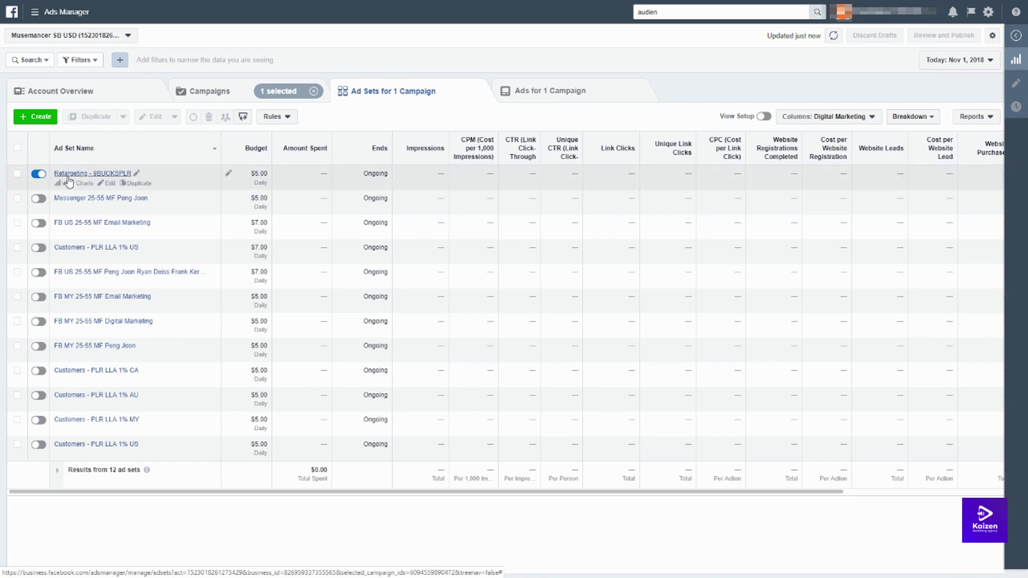
click(17, 174)
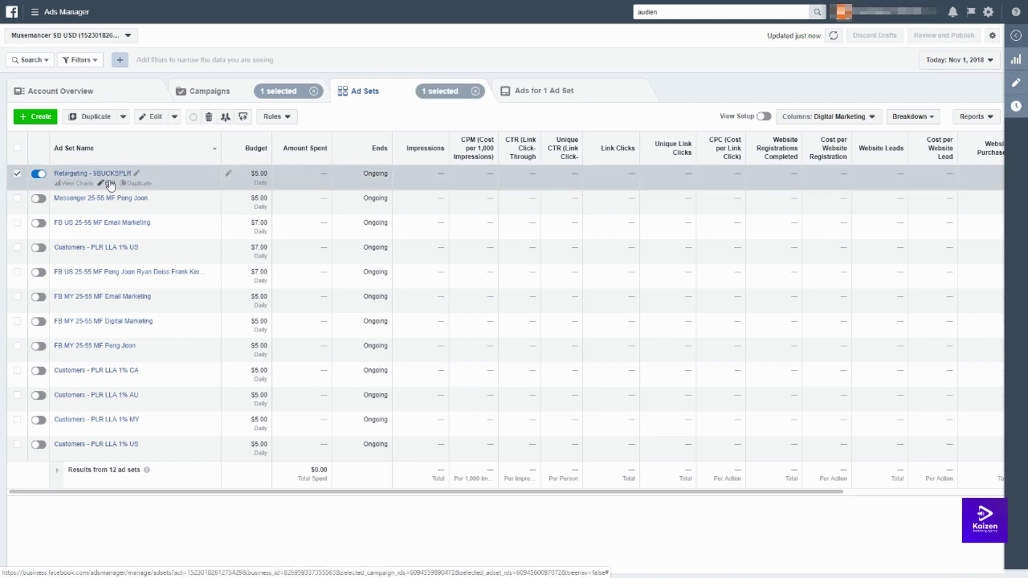
click(109, 183)
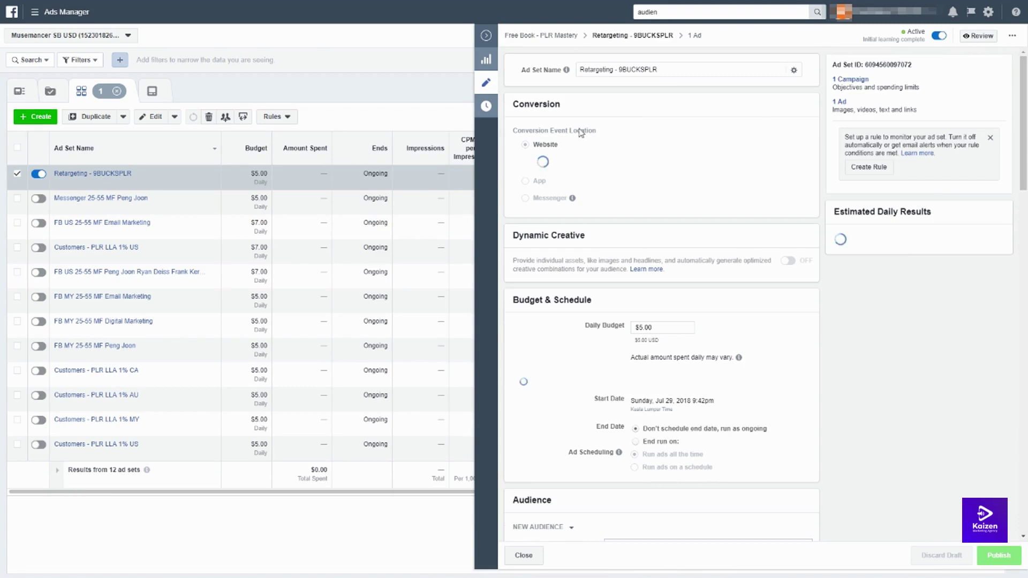
Step: Examine the ad set's name, conversion event, dynamic creative, and budget and schedule settings
click(599, 73)
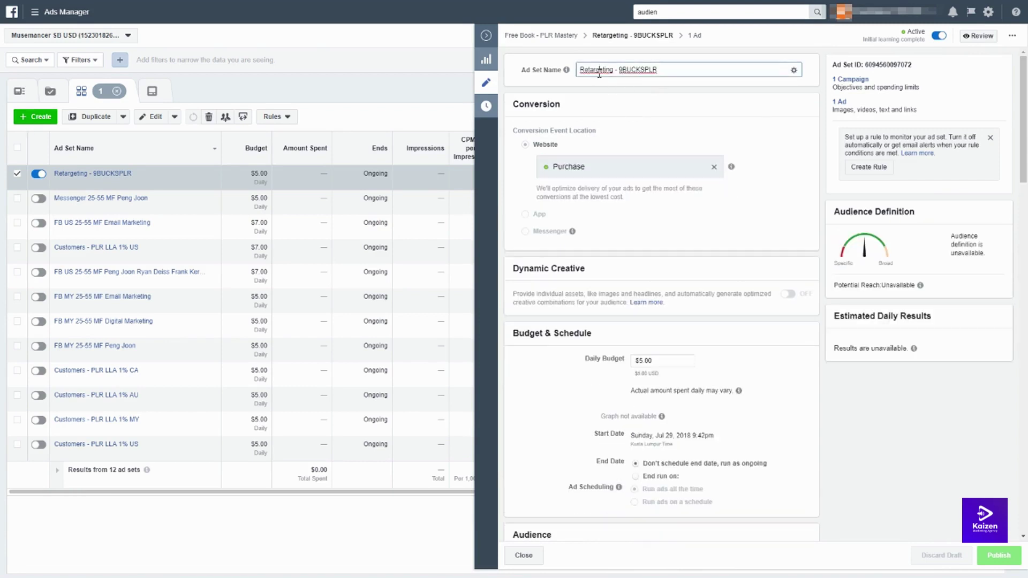
click(608, 105)
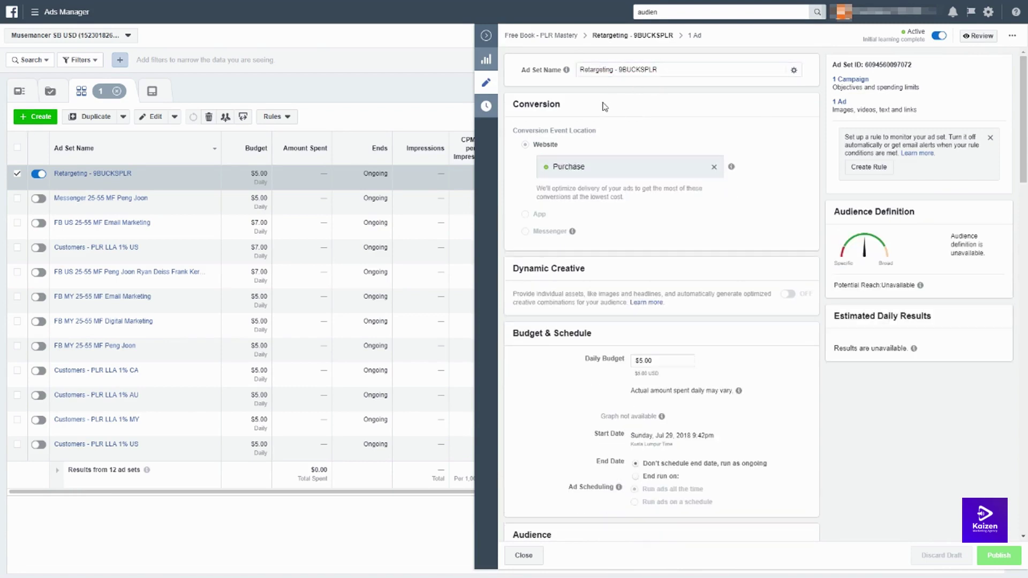
double_click(591, 166)
click(589, 139)
scroll(664, 160, down, 2)
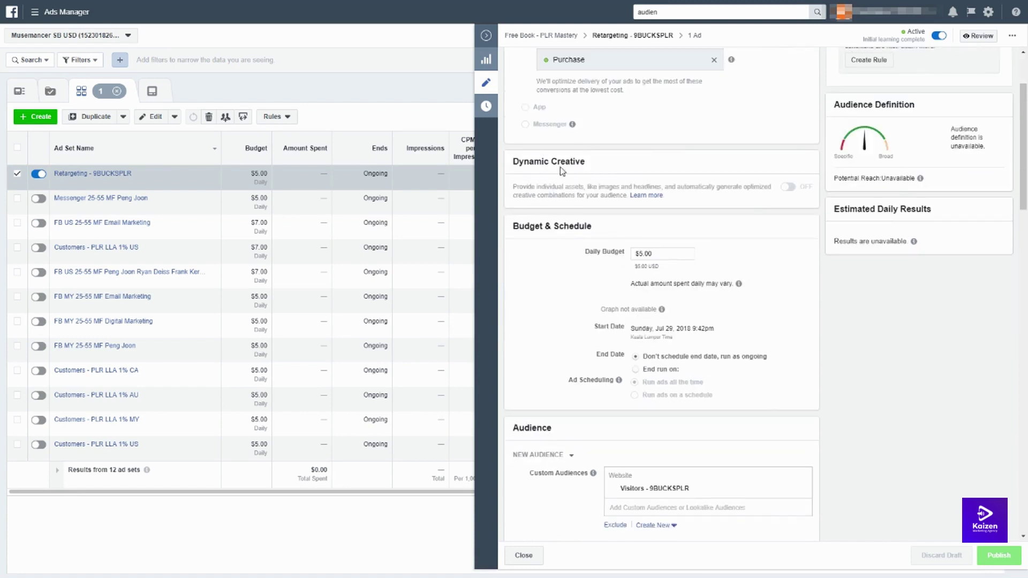
scroll(602, 194, down, 1)
scroll(601, 195, down, 1)
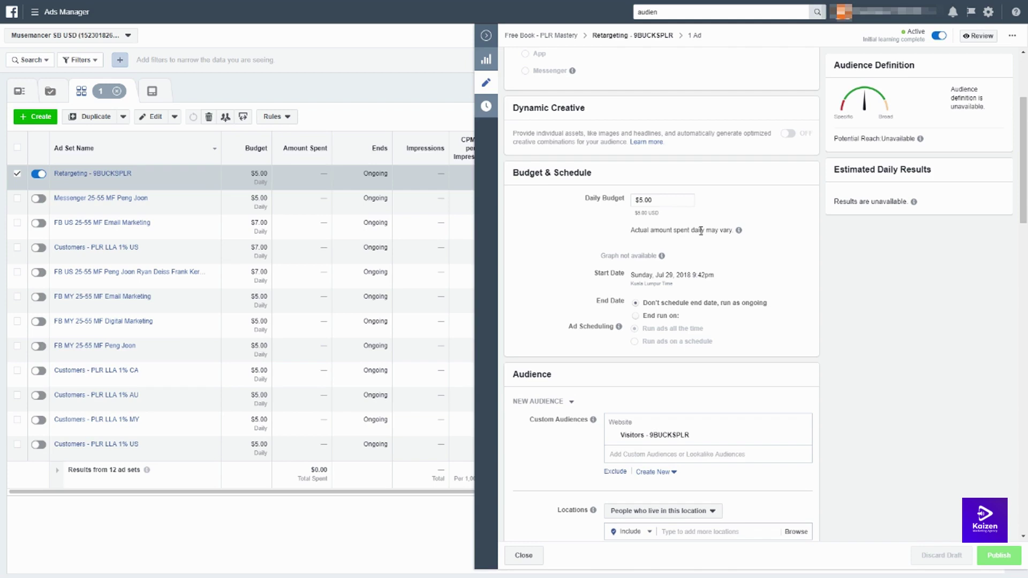
Step: Look through the existing custom audiences available for the ad set without adding one
scroll(701, 231, down, 4)
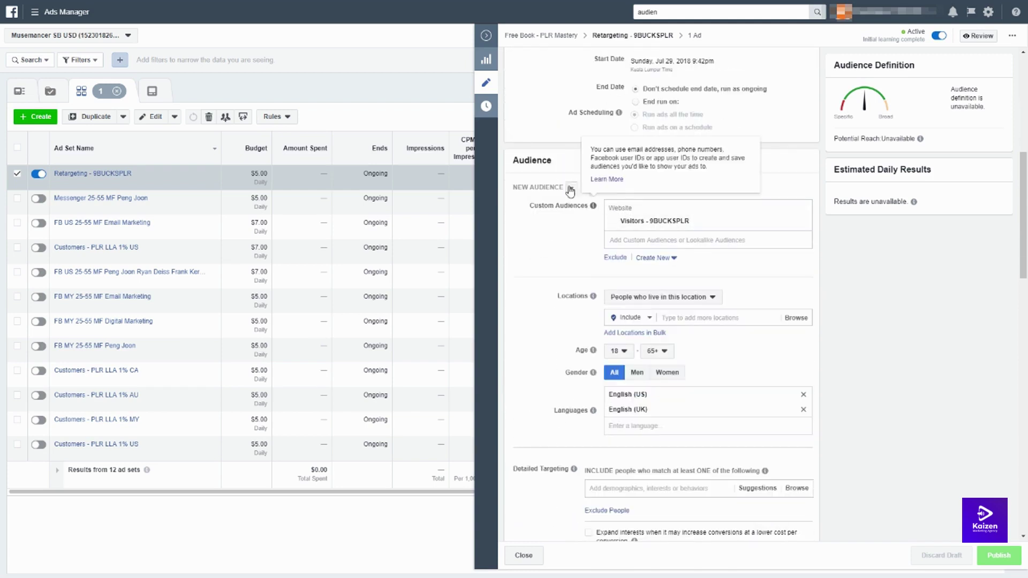
click(644, 242)
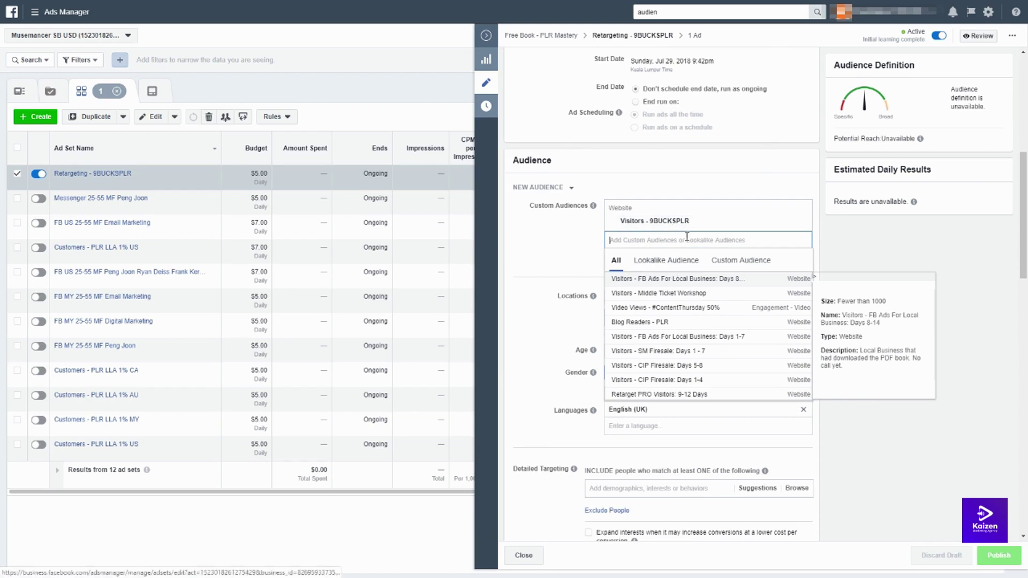
click(715, 261)
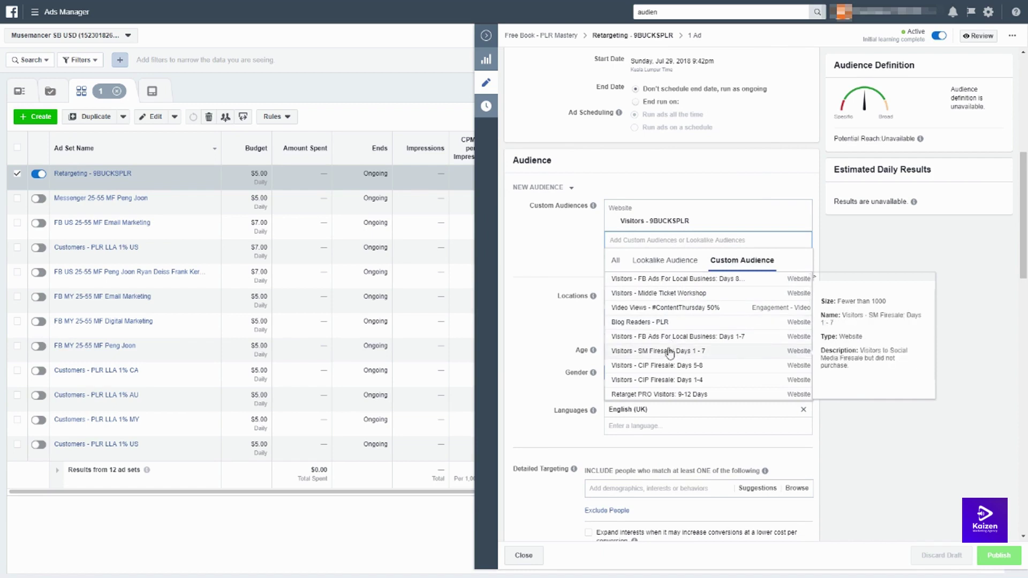
scroll(658, 325, down, 4)
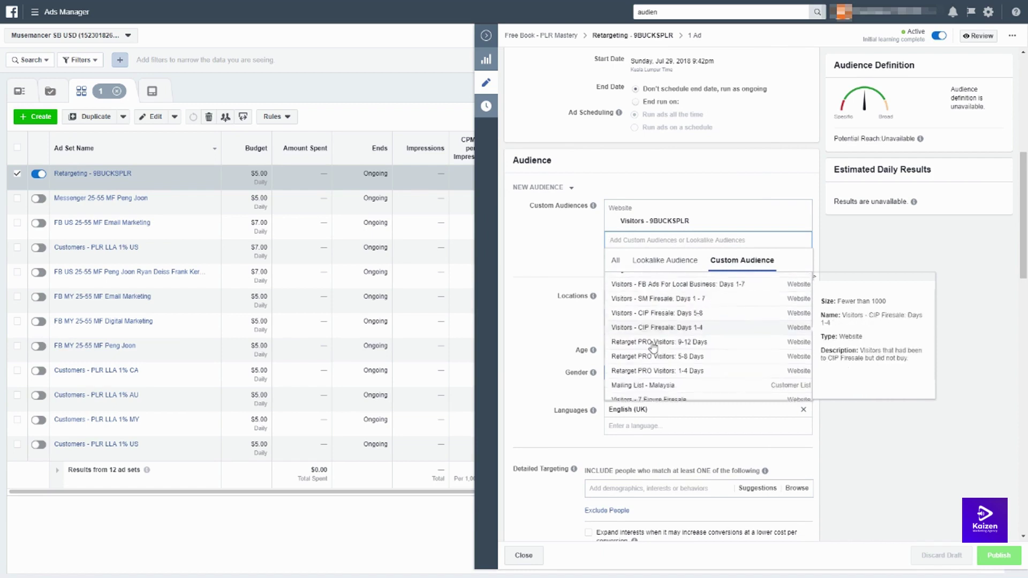
scroll(659, 340, down, 5)
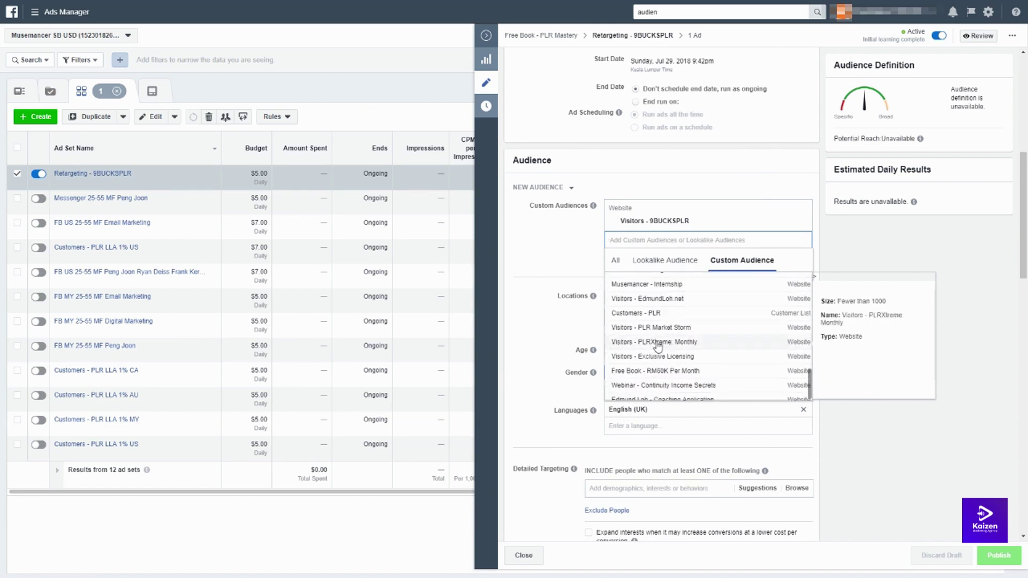
scroll(663, 339, up, 5)
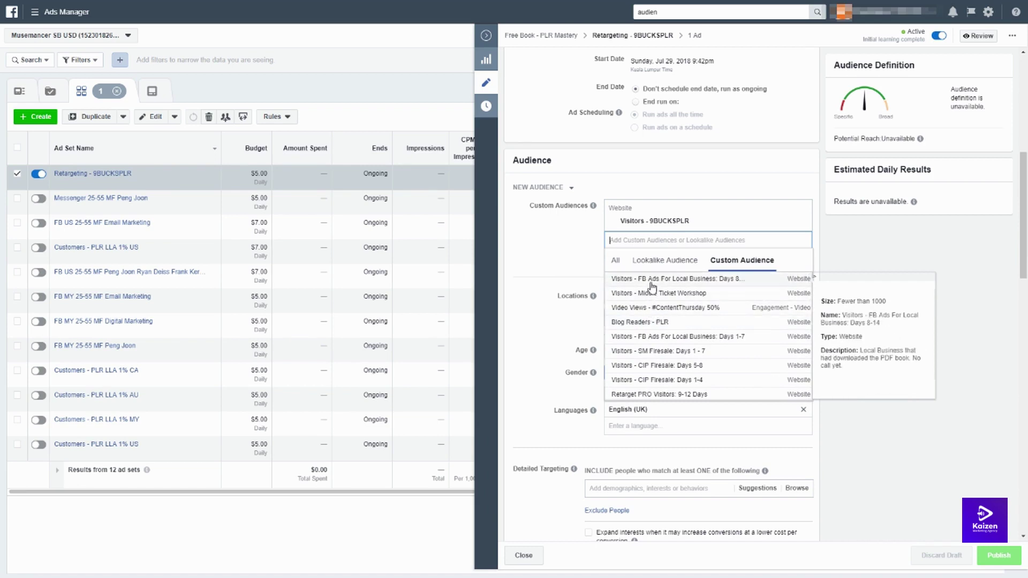
click(572, 252)
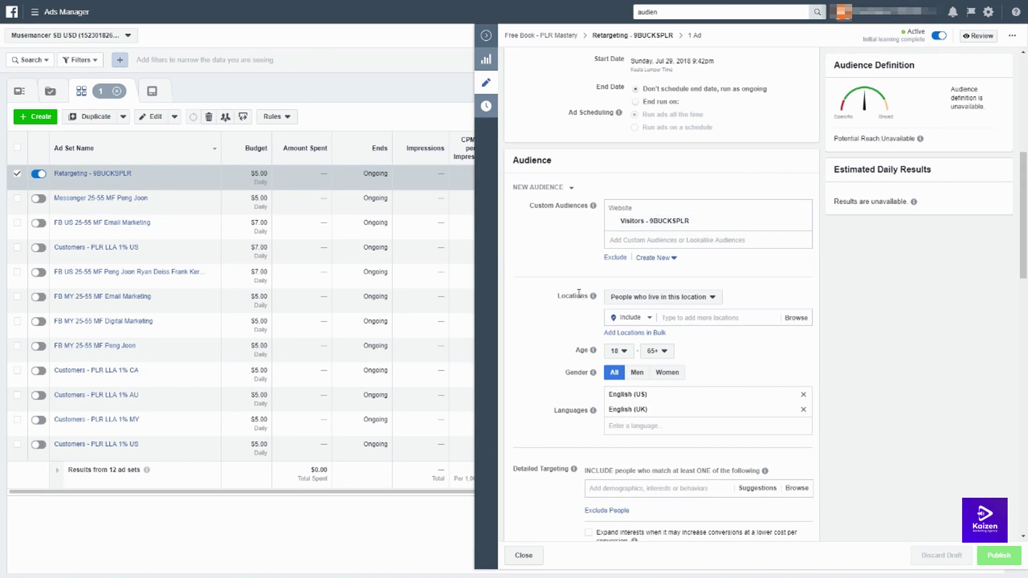
Step: Add Worldwide to the ad set's target locations and remove it again
click(676, 319)
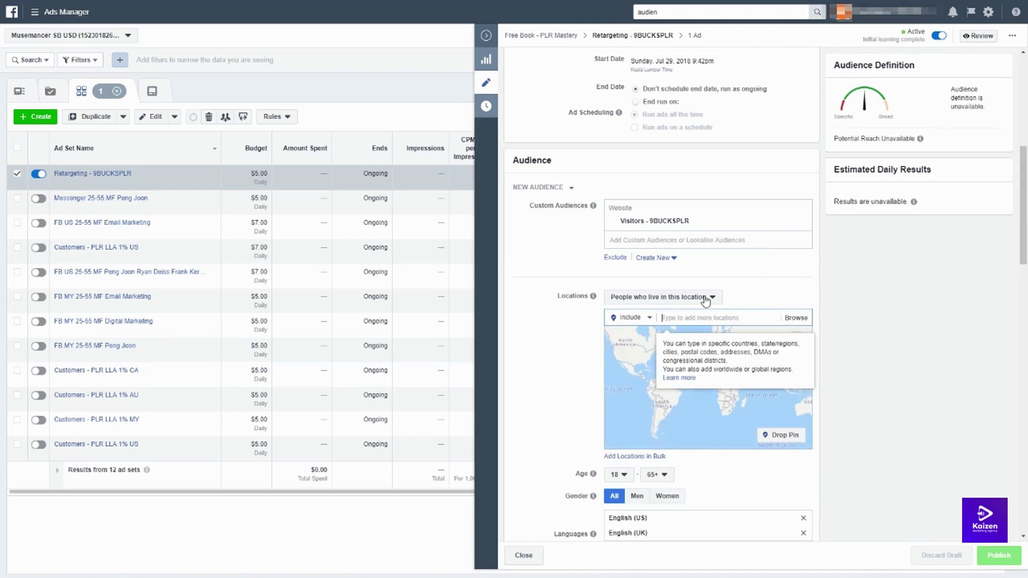
text(worldwide)
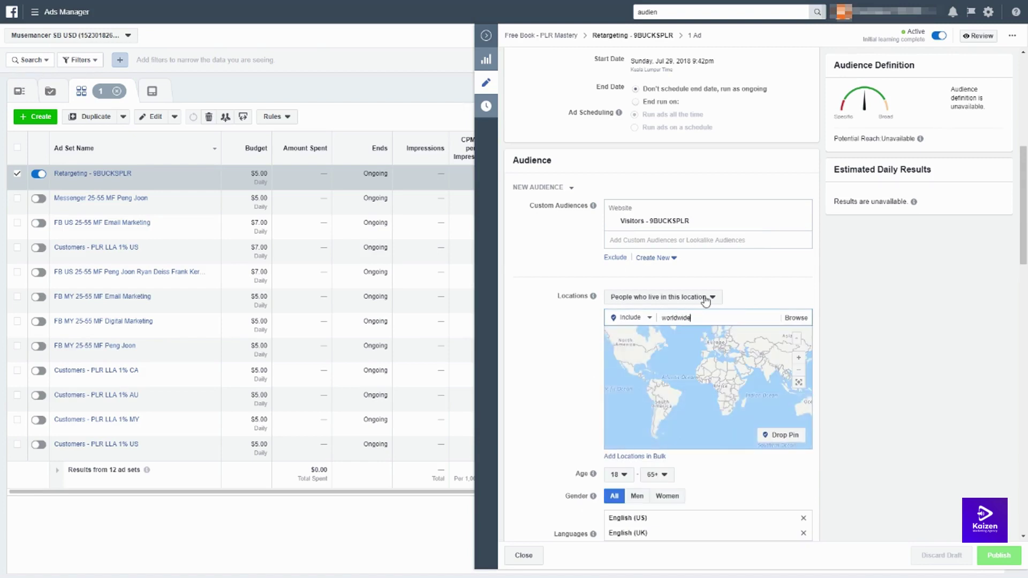
key(Return)
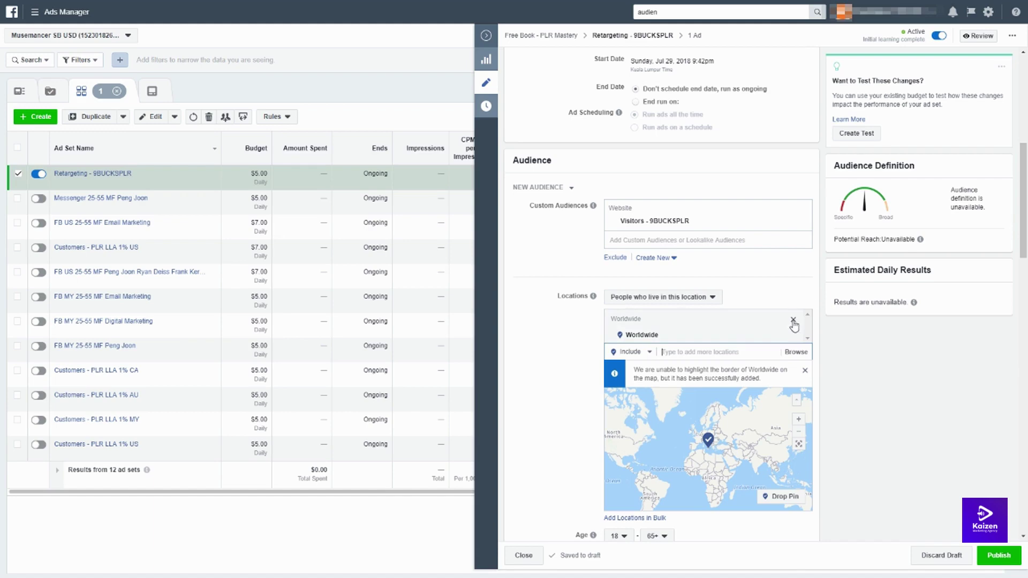
click(793, 320)
Step: Examine the audience's age, gender, language and detailed targeting settings, and return to its Custom Audiences setting
scroll(552, 445, down, 2)
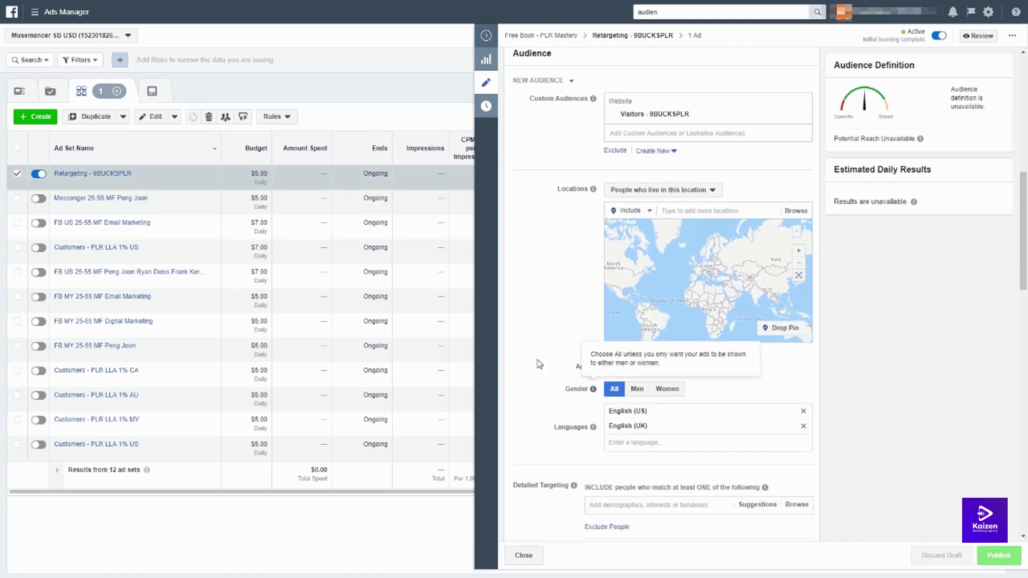
scroll(627, 391, down, 2)
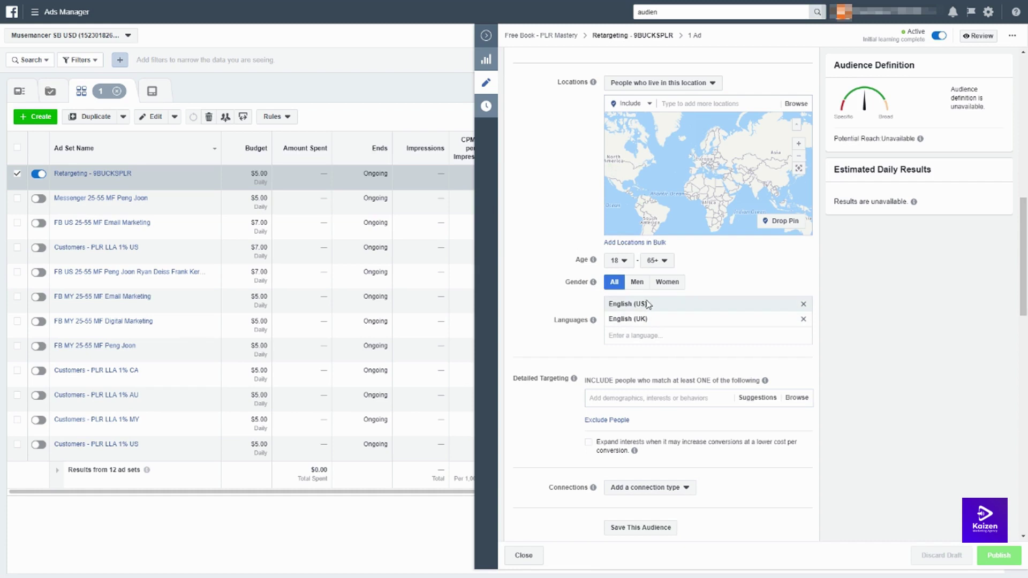
scroll(642, 306, down, 2)
scroll(647, 303, down, 1)
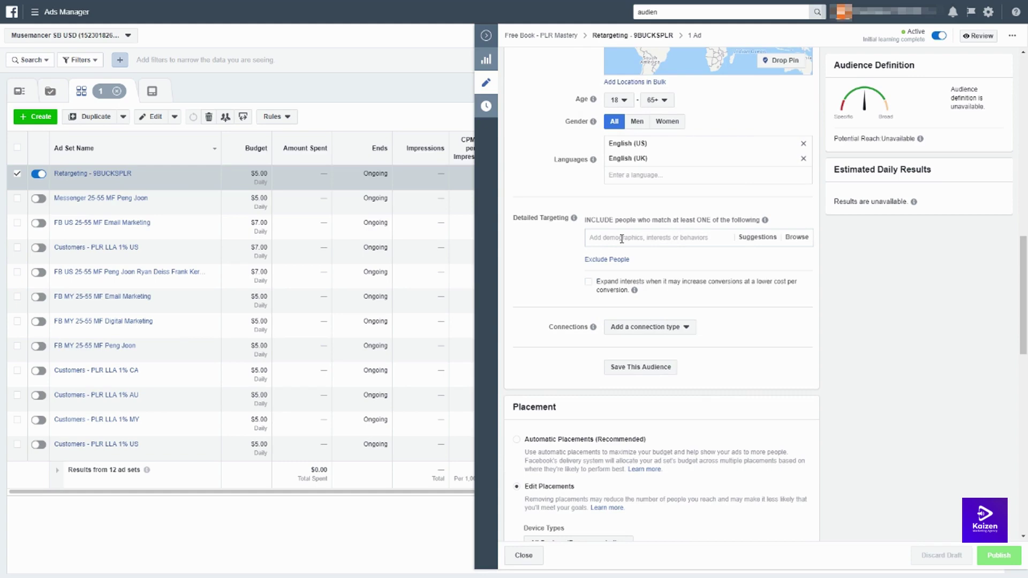
scroll(621, 238, up, 12)
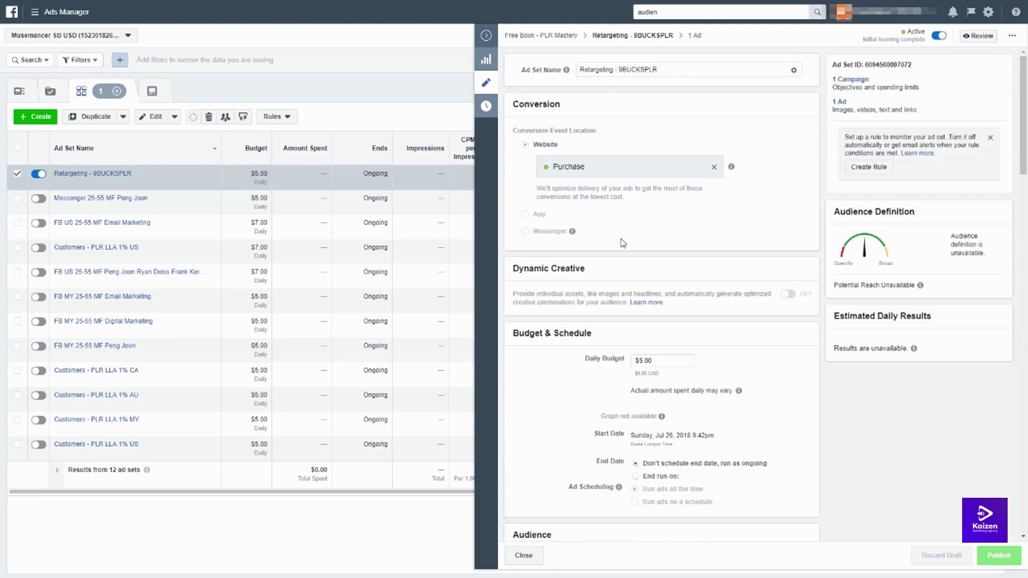
scroll(622, 244, down, 7)
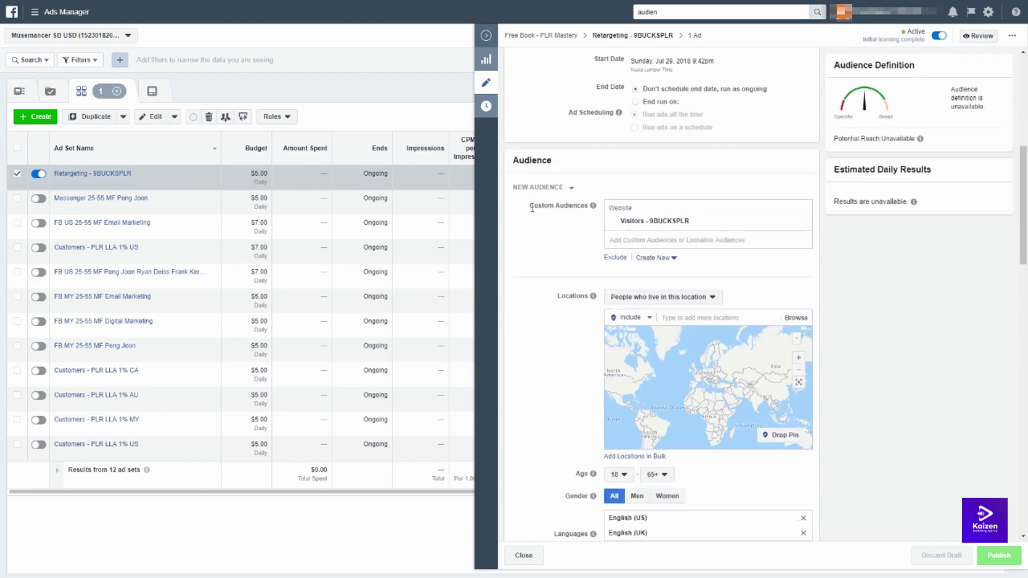
drag(530, 206, 588, 204)
mouse_move(592, 205)
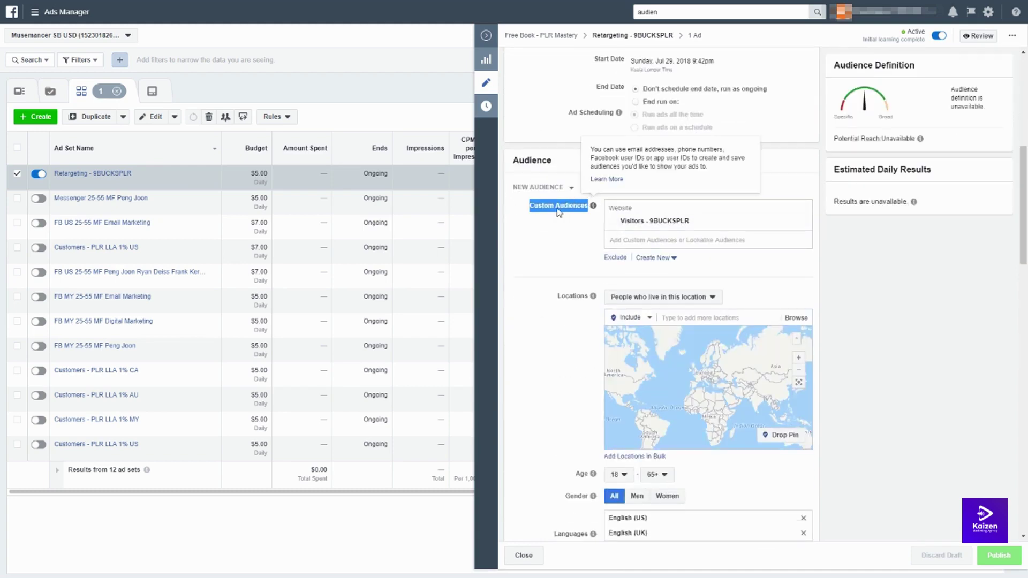
Step: Select every Facebook placement in the ad set's manually edited placements
scroll(592, 274, down, 5)
scroll(593, 274, down, 4)
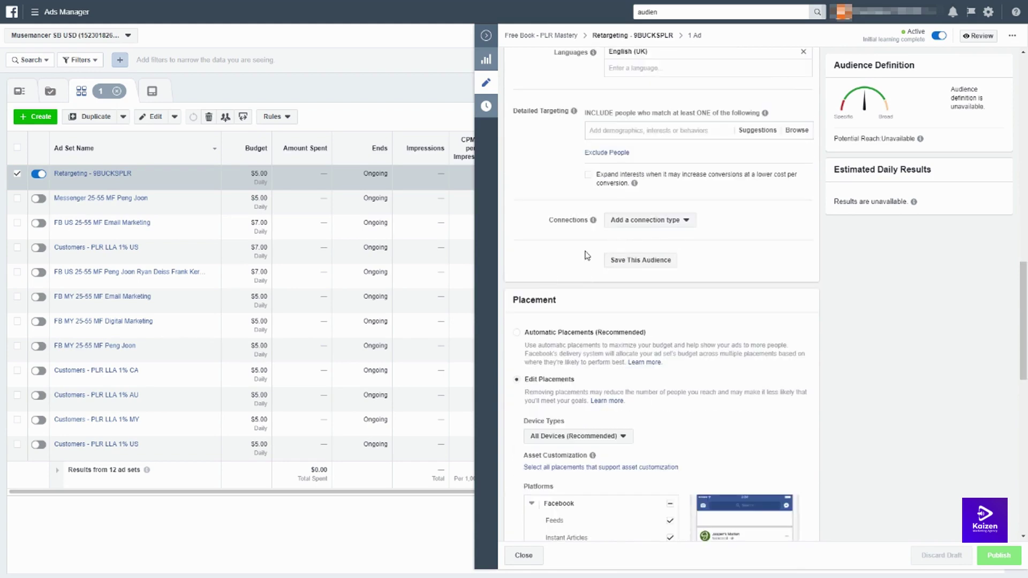
scroll(553, 280, down, 3)
scroll(553, 280, down, 1)
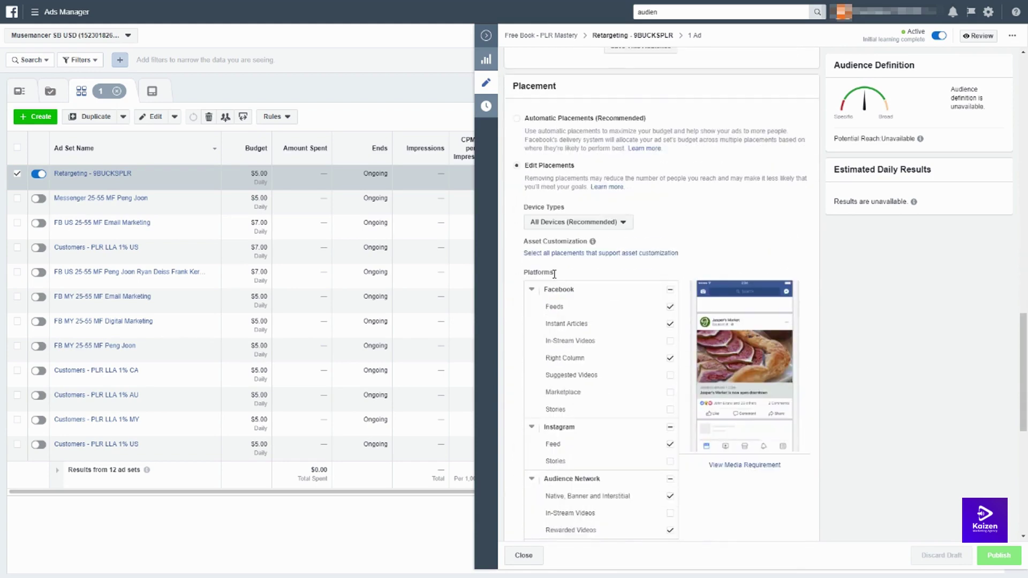
scroll(555, 274, down, 1)
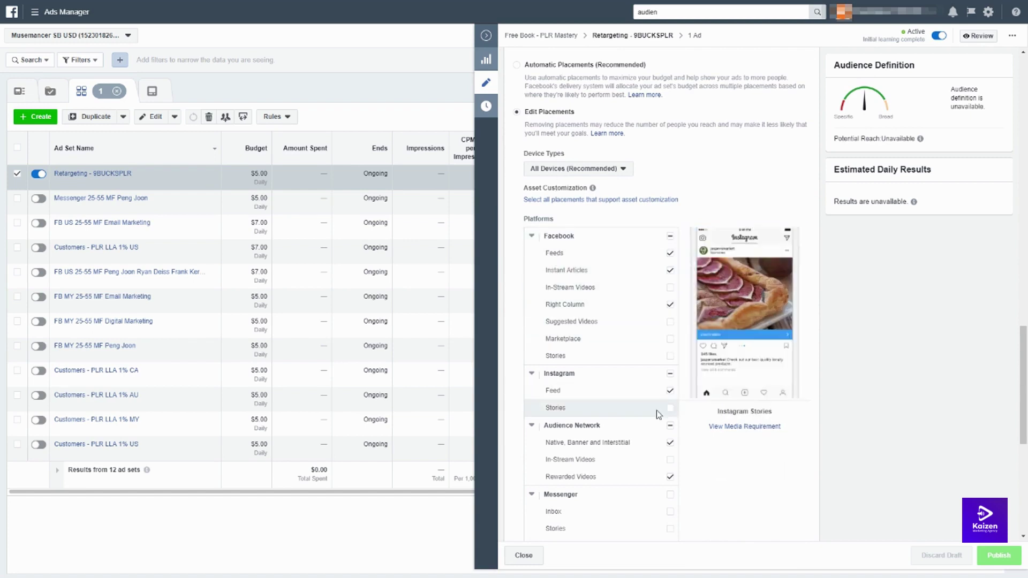
click(669, 240)
click(669, 239)
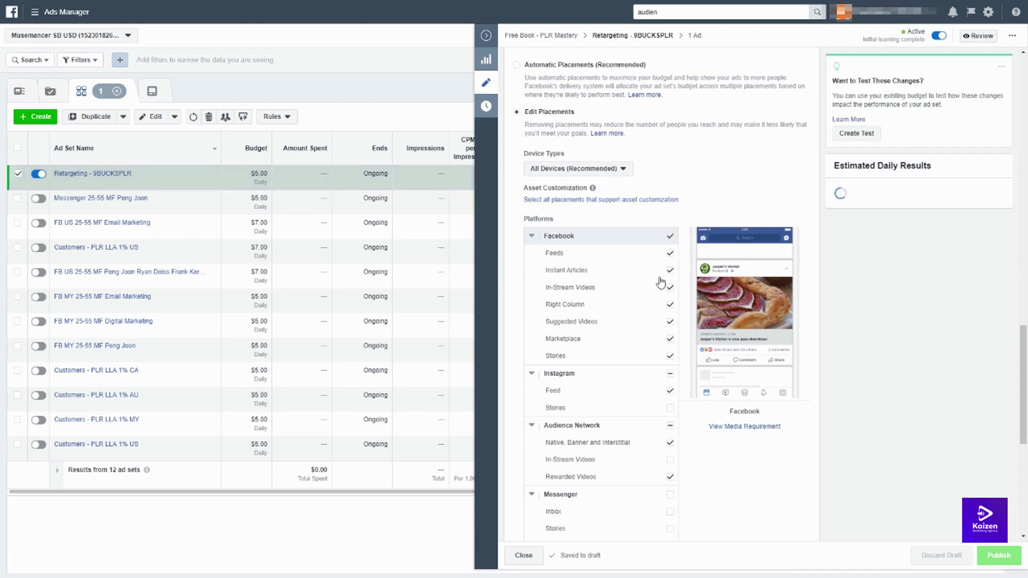
Step: Select all Instagram and Messenger placements, and keep only Rewarded Videos selected for Audience Network
scroll(659, 348, down, 2)
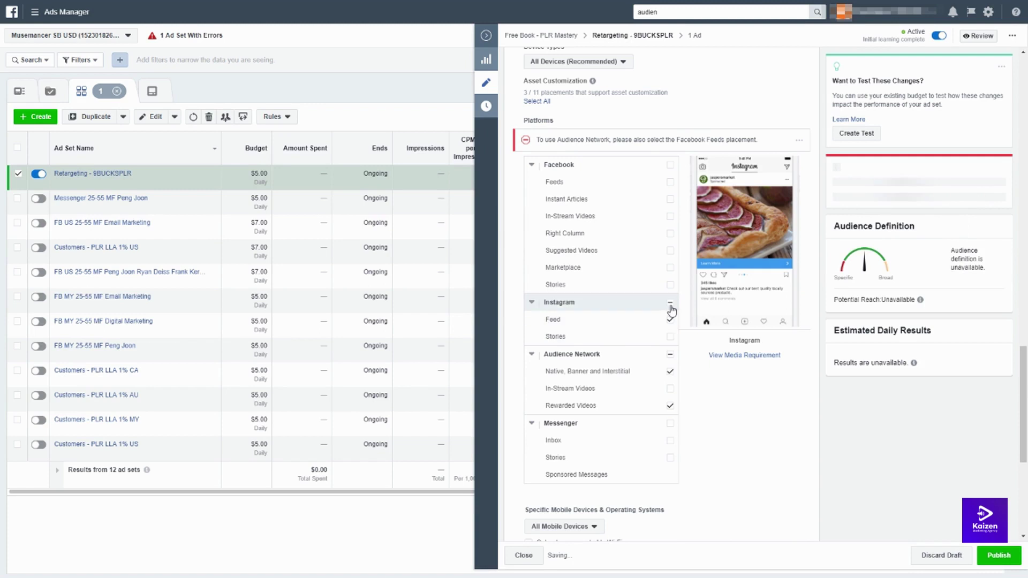
click(669, 304)
click(669, 356)
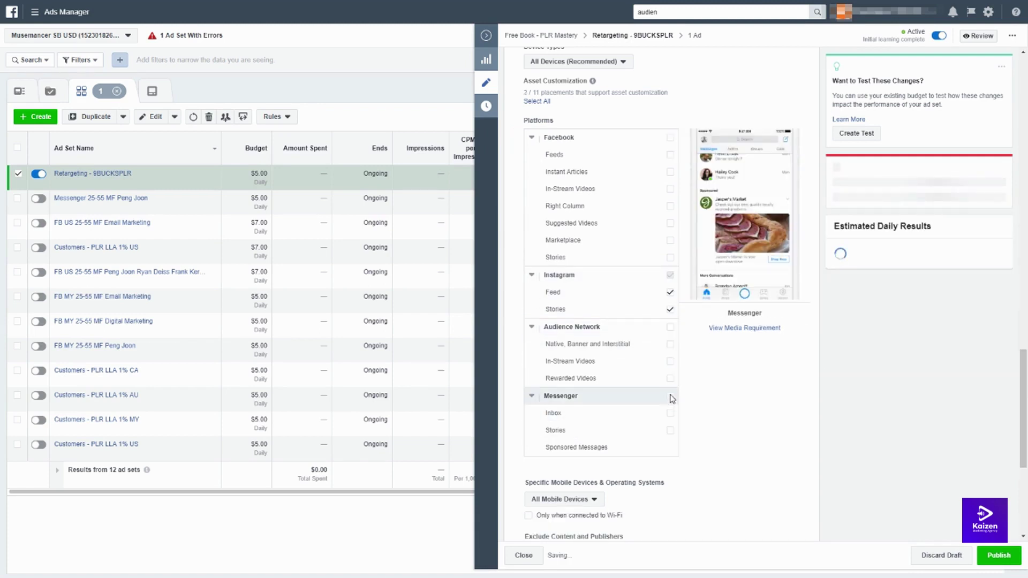
click(670, 396)
click(669, 397)
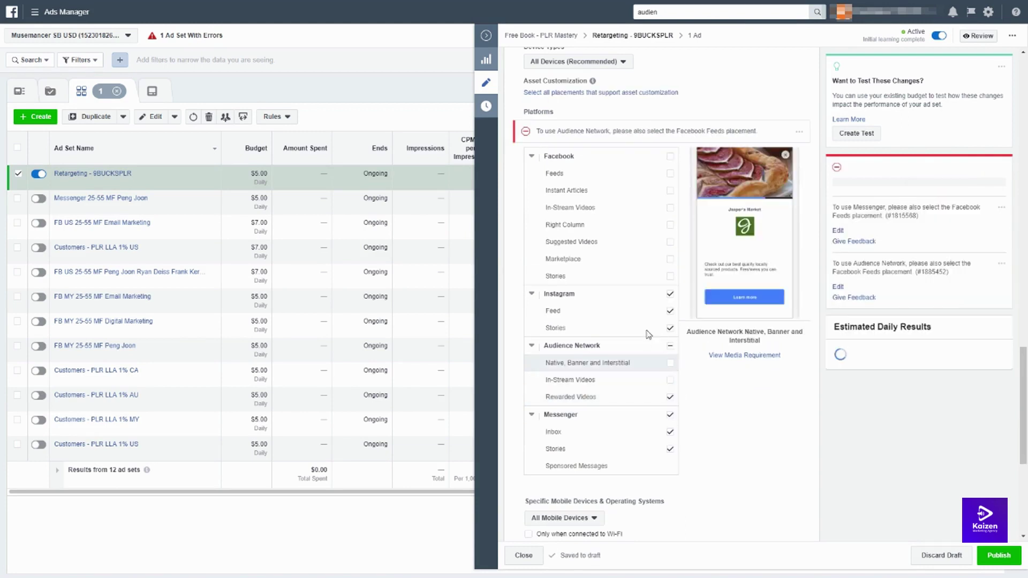
Step: Look over the ad set's Optimization & Delivery settings, and discard all draft changes to the Retargeting - 9BUCKSPLR ad set
scroll(652, 378, down, 5)
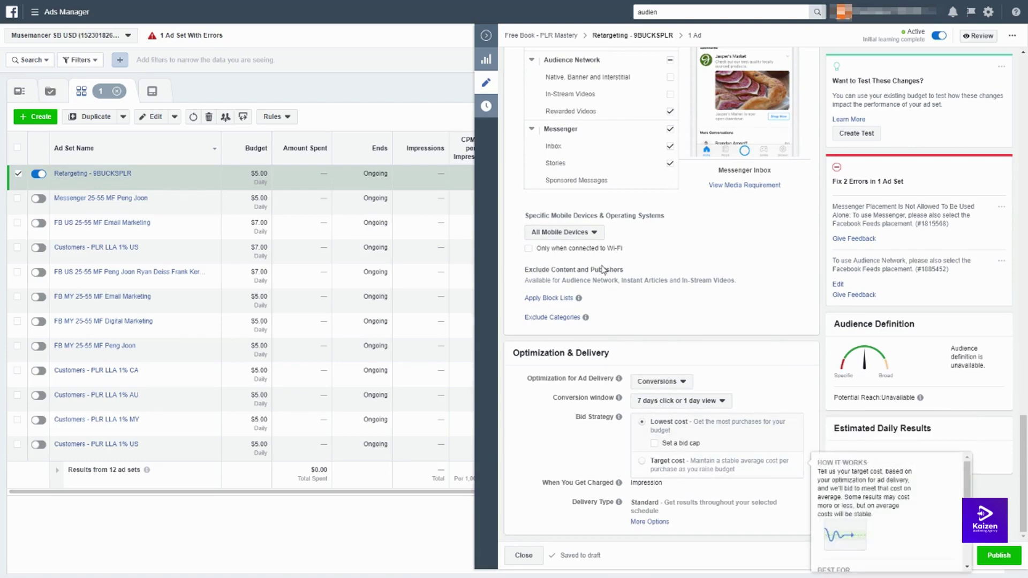
scroll(780, 255, up, 5)
scroll(772, 264, up, 15)
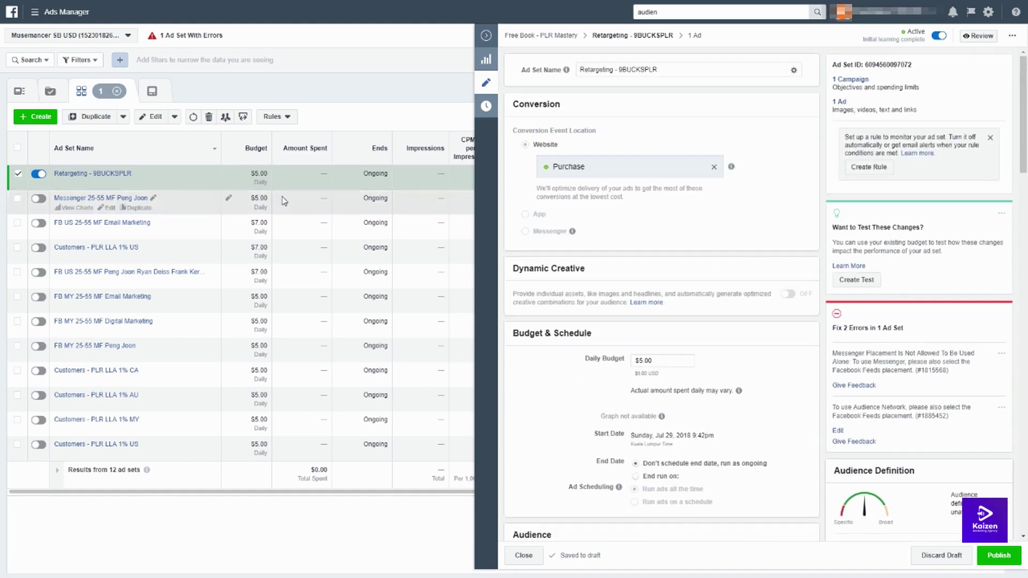
click(930, 557)
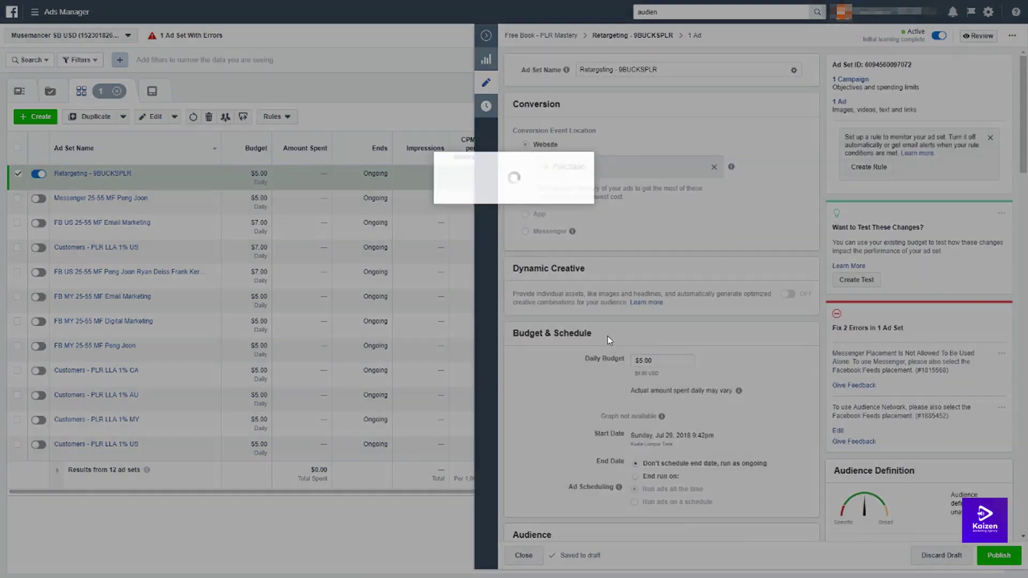
click(592, 221)
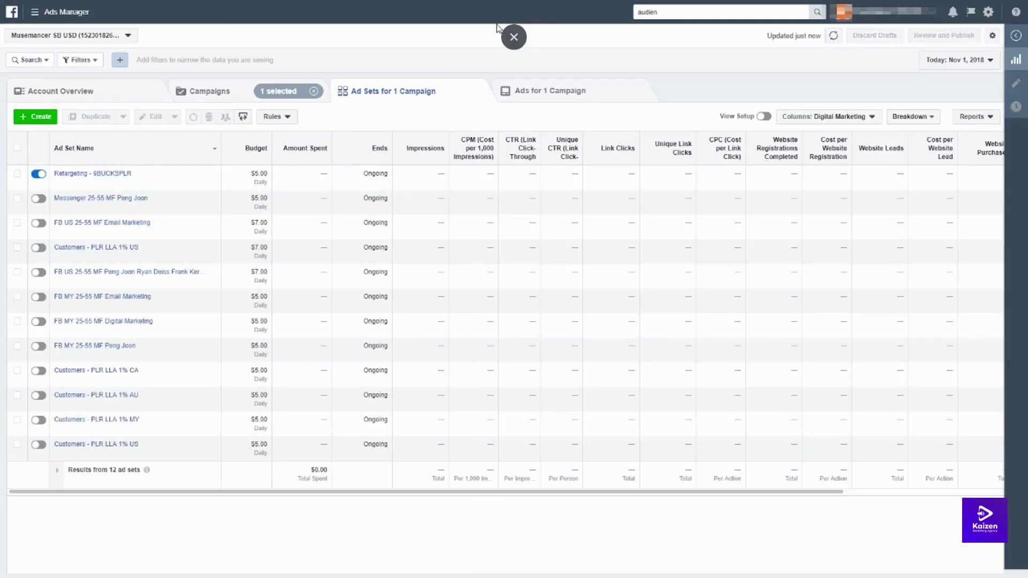
Step: Open the ad 9BUCKSPLR 1 in the Retargeting - 9BUCKSPLR ad set for editing
click(17, 174)
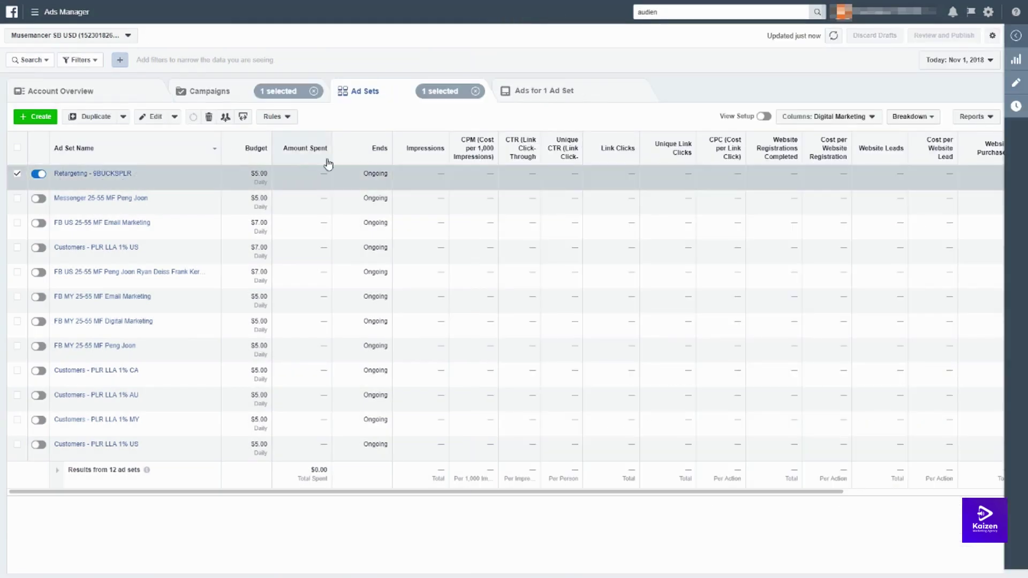
click(528, 102)
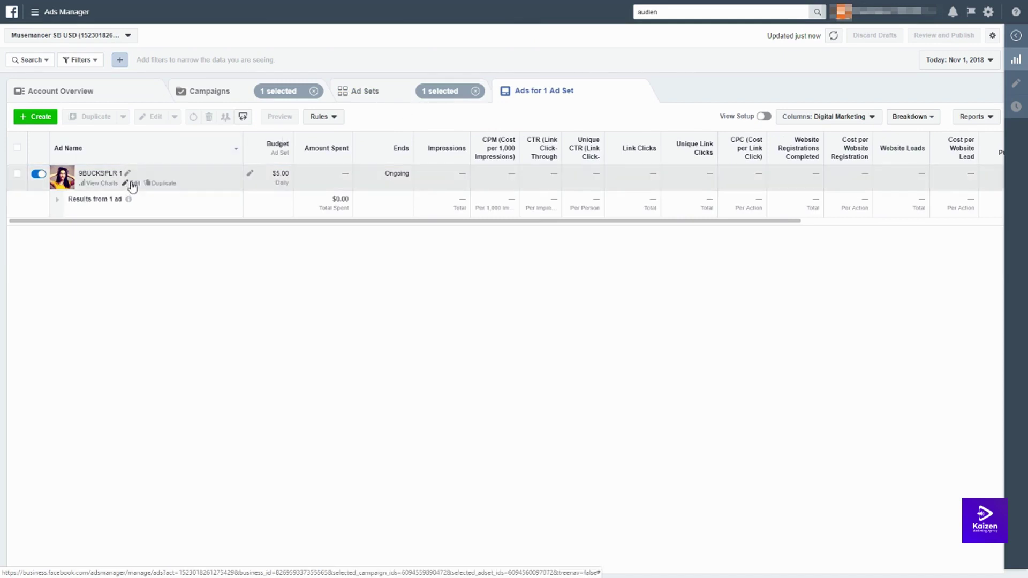
click(134, 184)
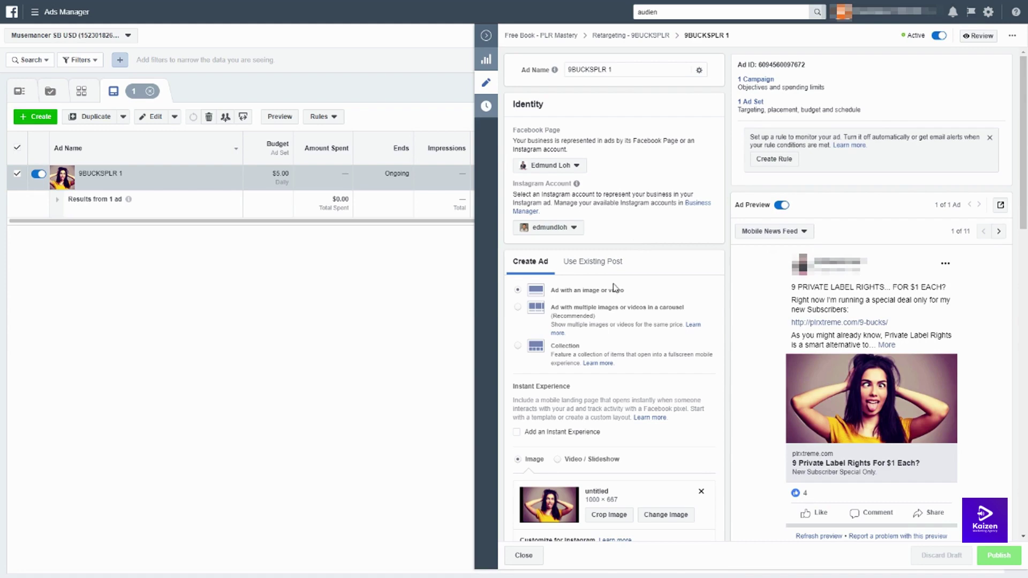
Step: Examine the ad's format, image and text, and preview it as a Desktop News Feed ad
scroll(616, 288, down, 4)
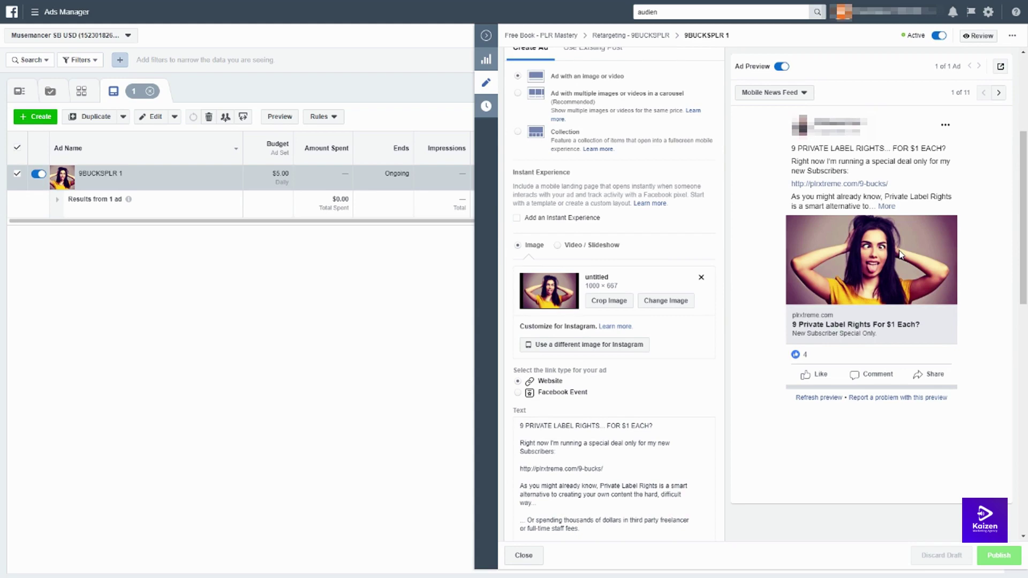
scroll(651, 362, down, 3)
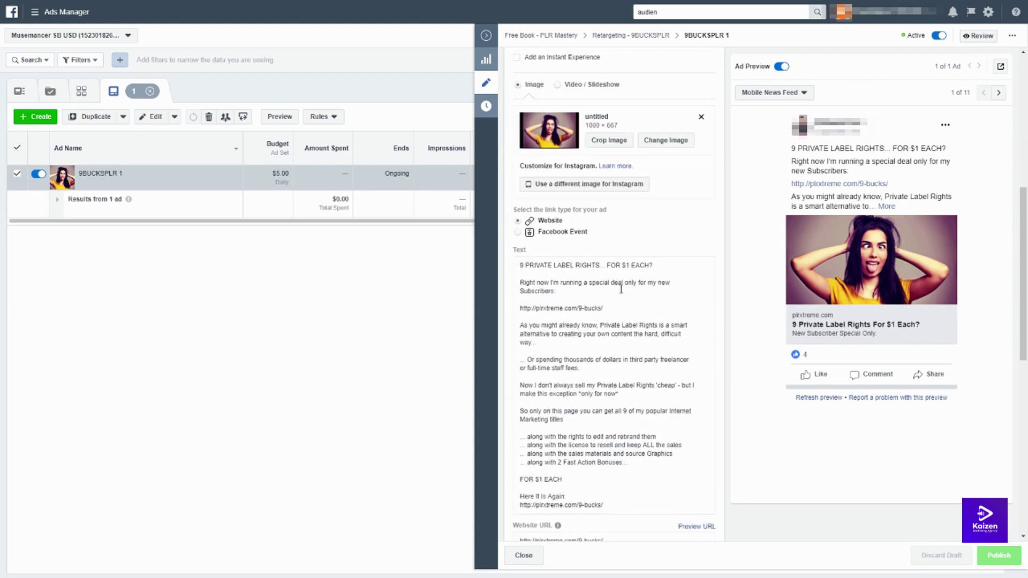
click(618, 284)
scroll(630, 298, down, 1)
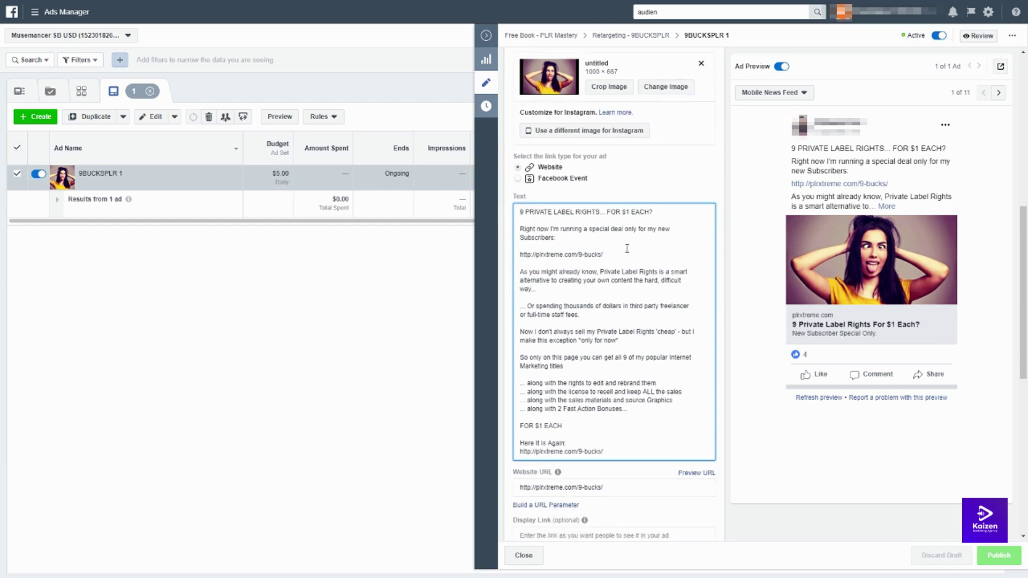
click(649, 315)
scroll(643, 378, down, 1)
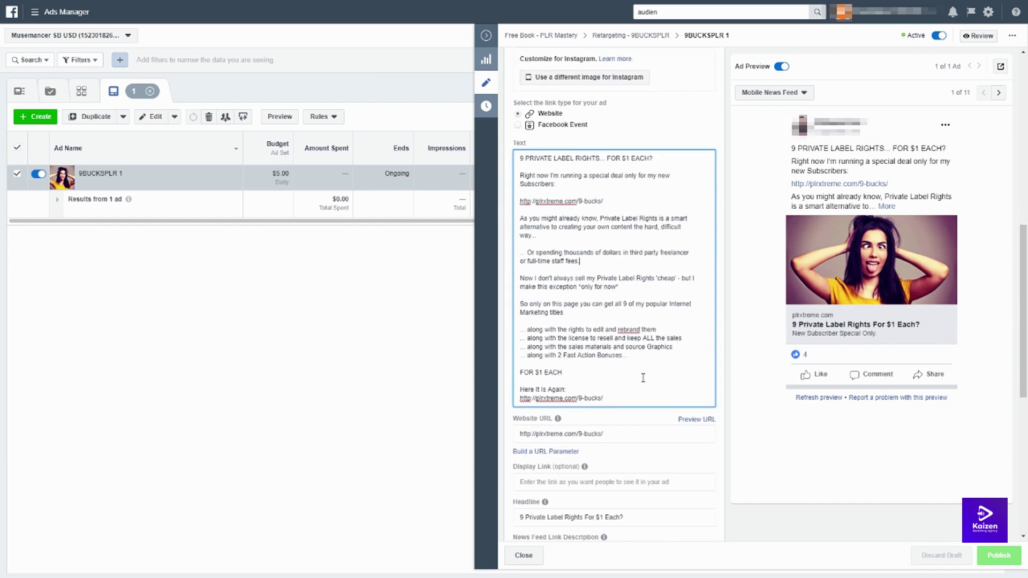
click(1000, 95)
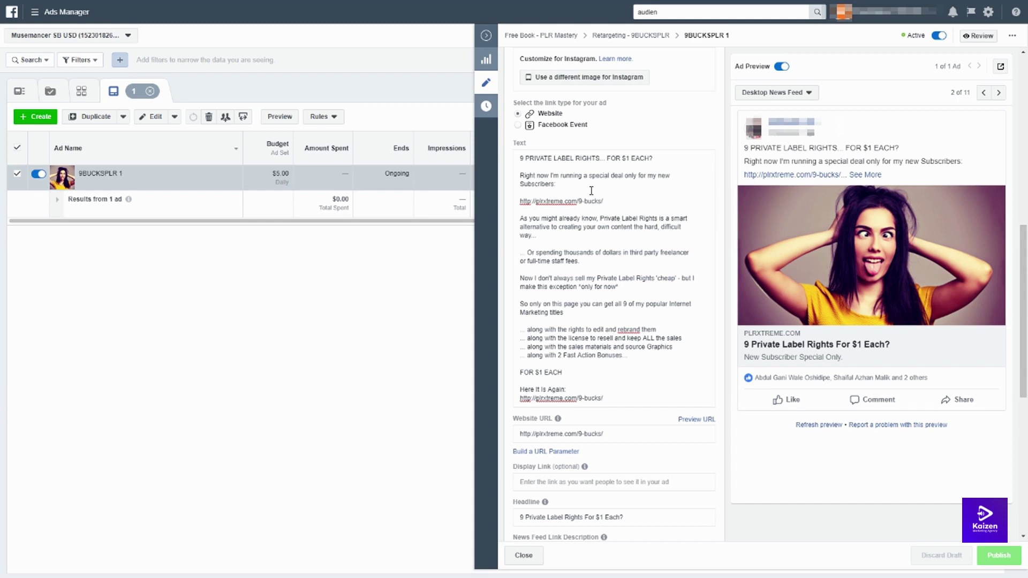
Step: Examine the ad's website URL, headline, link description, call to action and tracking settings, and close the ad editor
scroll(591, 191, down, 3)
scroll(635, 388, down, 3)
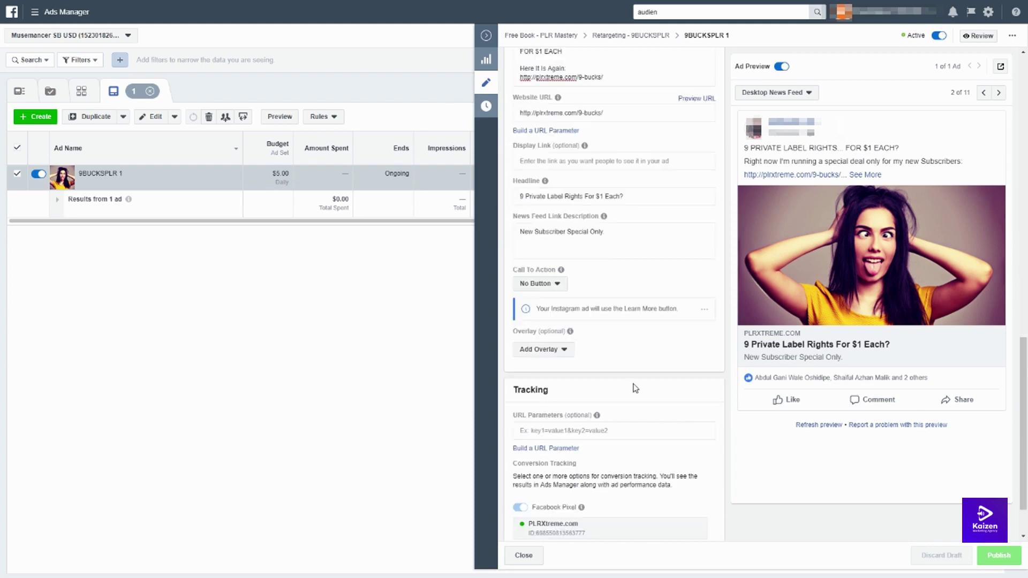
scroll(635, 387, up, 10)
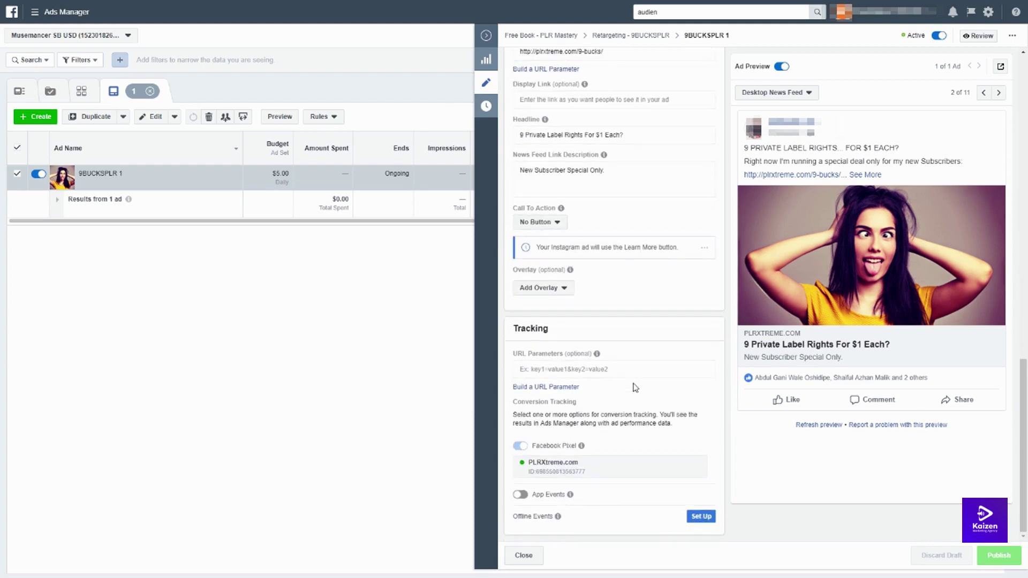
scroll(634, 384, up, 3)
scroll(634, 383, down, 3)
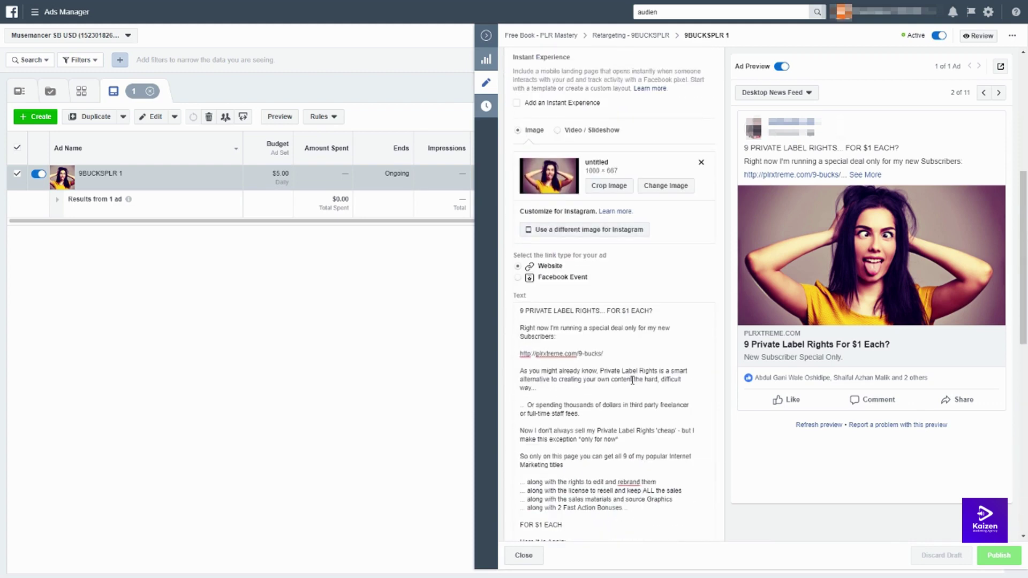
click(634, 383)
scroll(634, 384, down, 2)
scroll(635, 347, down, 8)
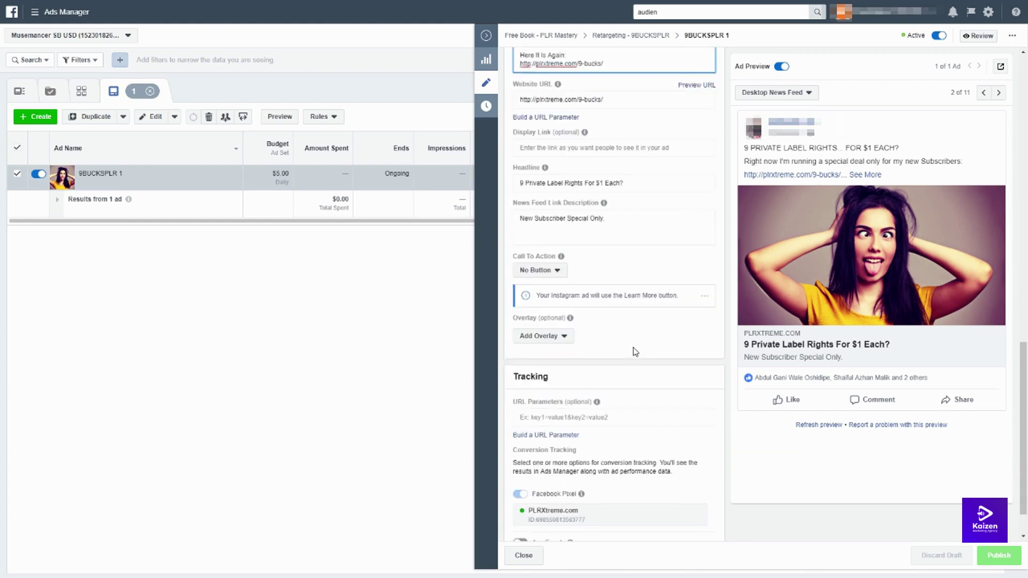
click(488, 37)
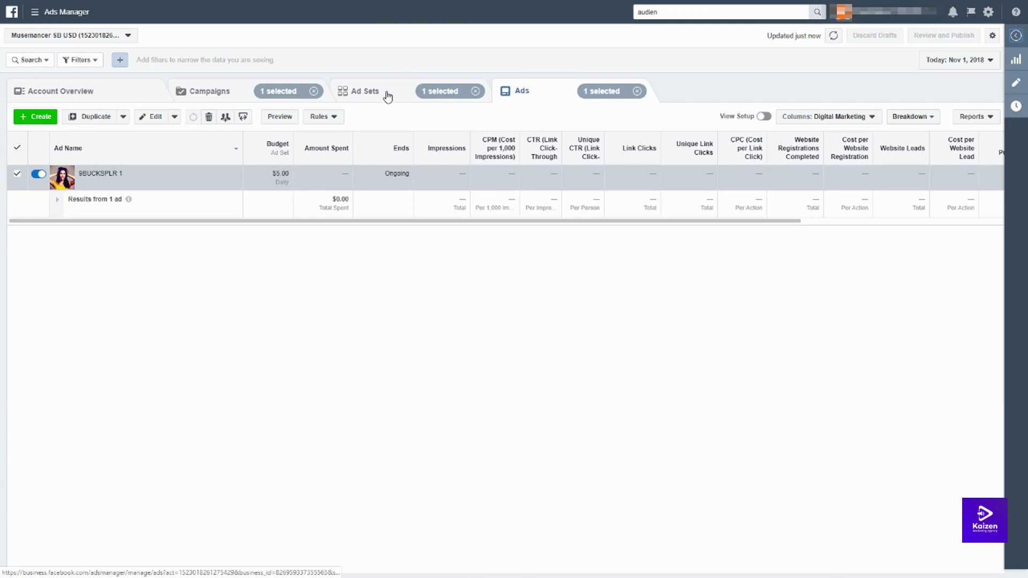